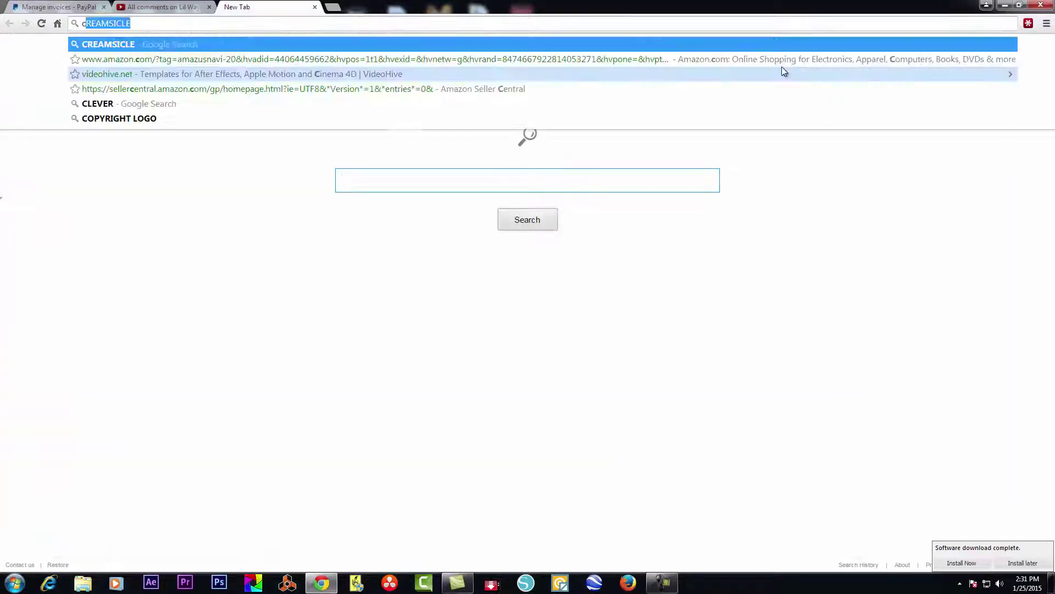
Google 'camtasia' and open the TechSmith official site result for the Camtasia free trial.
{"action": "type", "text": "amtasia"}
{"action": "key", "text": "Return"}
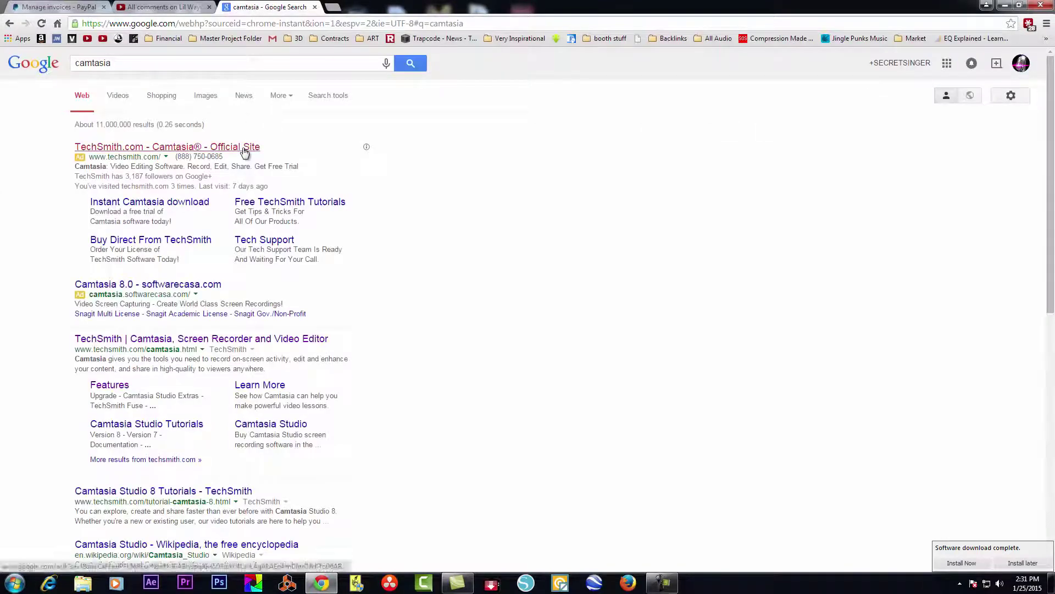
{"action": "left_click", "coordinate": [242, 148]}
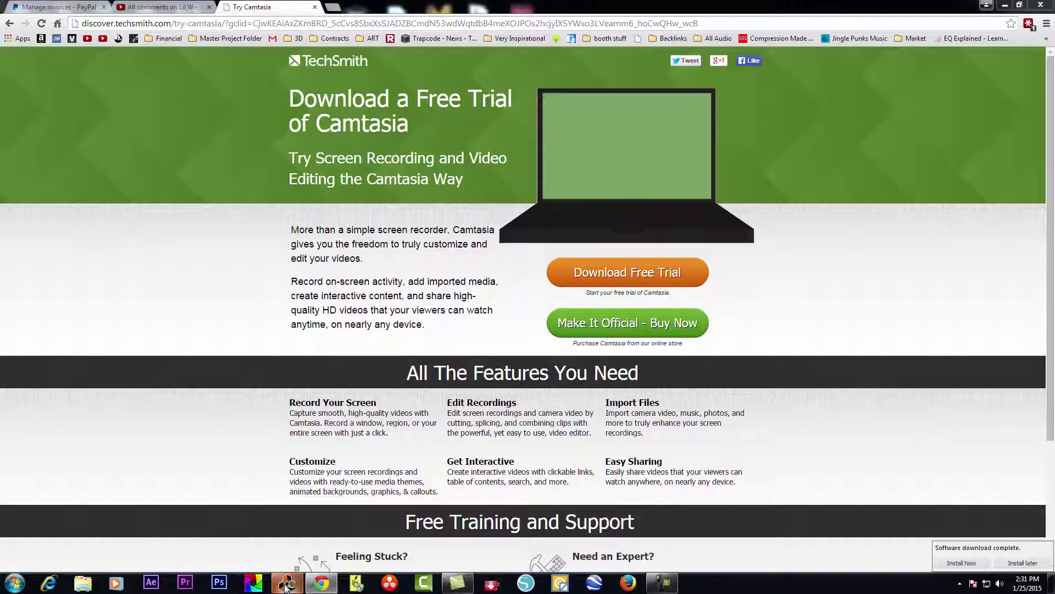
Launch Reason from the taskbar over the TechSmith trial page.
{"action": "left_click", "coordinate": [288, 584]}
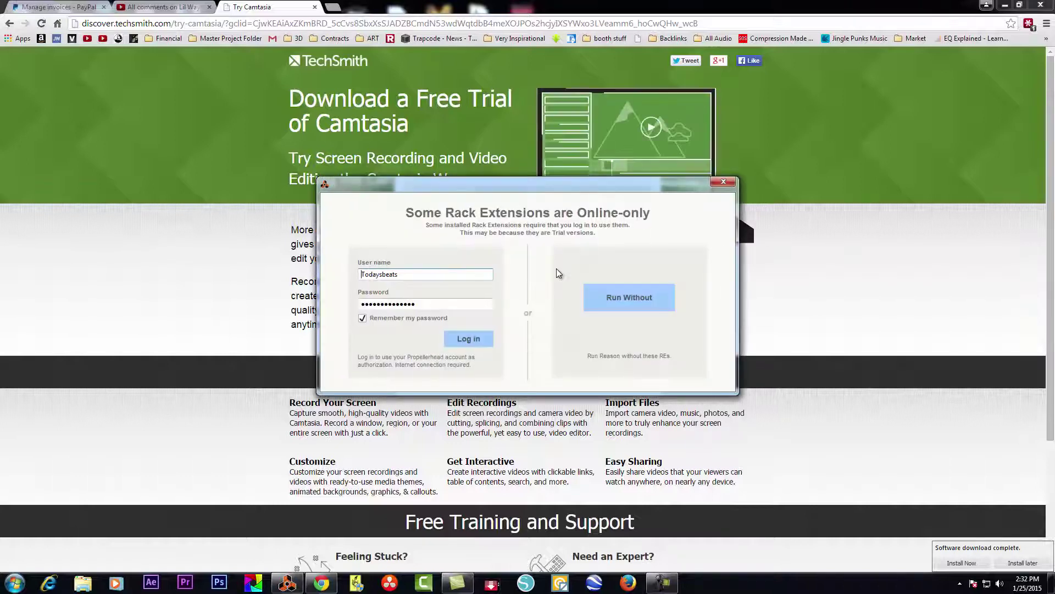
Log in so Reason loads its online-only Rack Extensions and opens Document 1.
{"action": "left_click", "coordinate": [464, 334]}
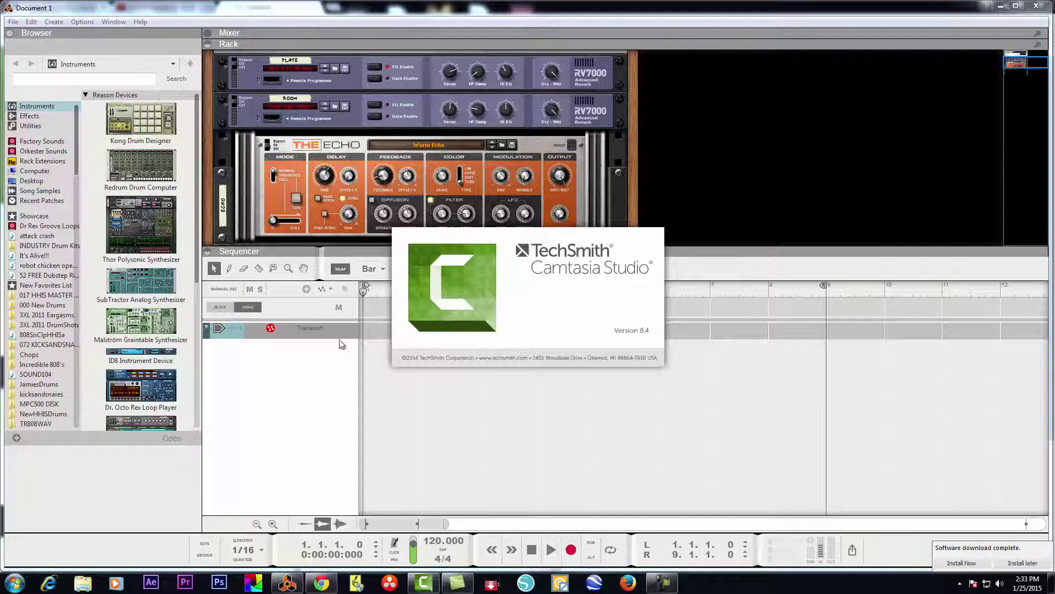
Minimize Camtasia and set Reason's Preferences audio card driver to DX Primary Sound Driver.
{"action": "left_click", "coordinate": [49, 23]}
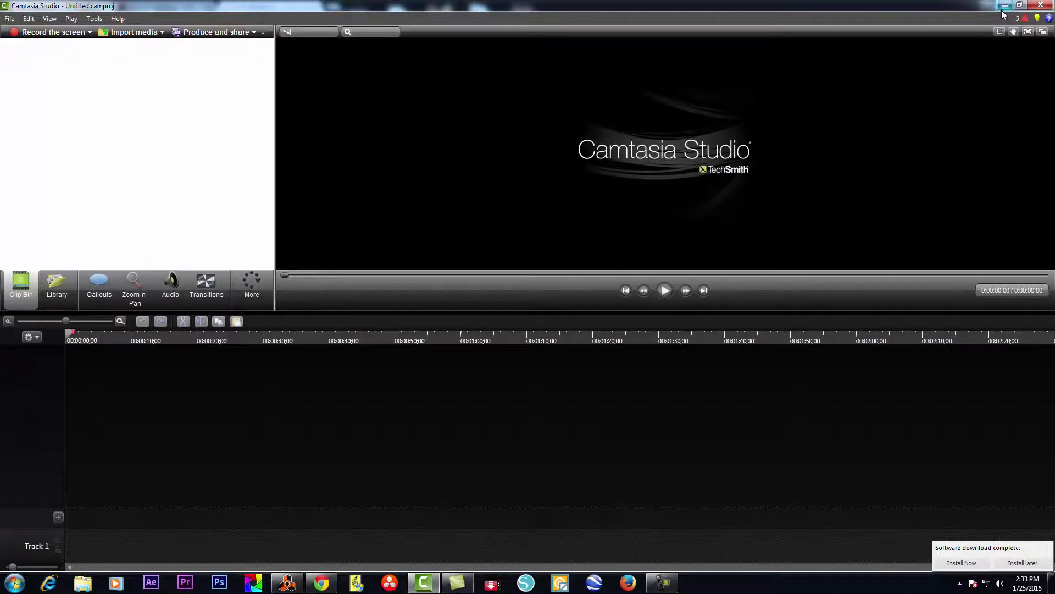
{"action": "left_click", "coordinate": [1005, 5]}
{"action": "left_click", "coordinate": [48, 22]}
{"action": "mouse_move", "coordinate": [31, 22]}
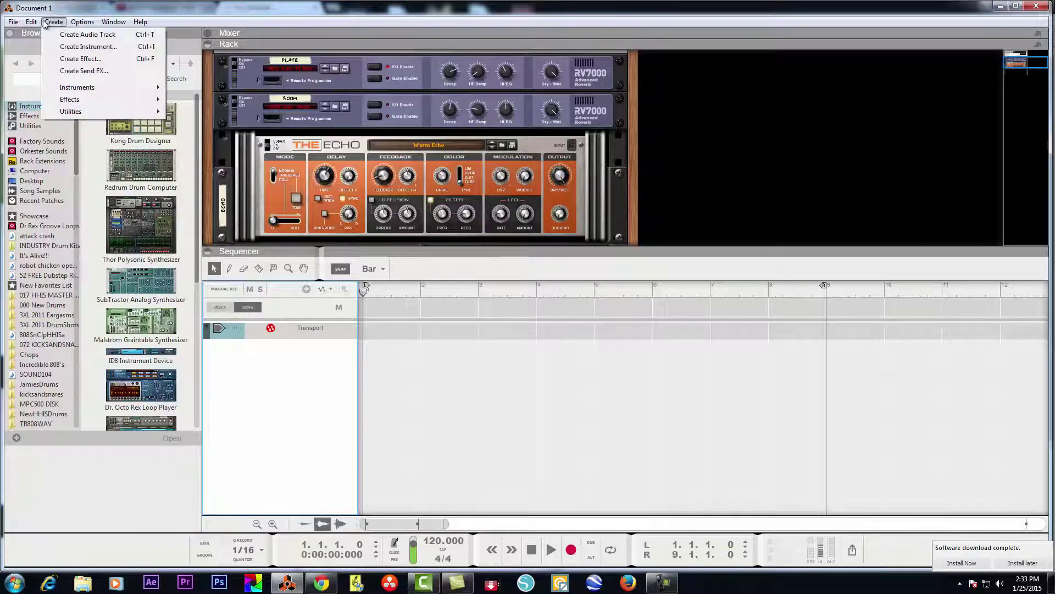
{"action": "left_click", "coordinate": [63, 368]}
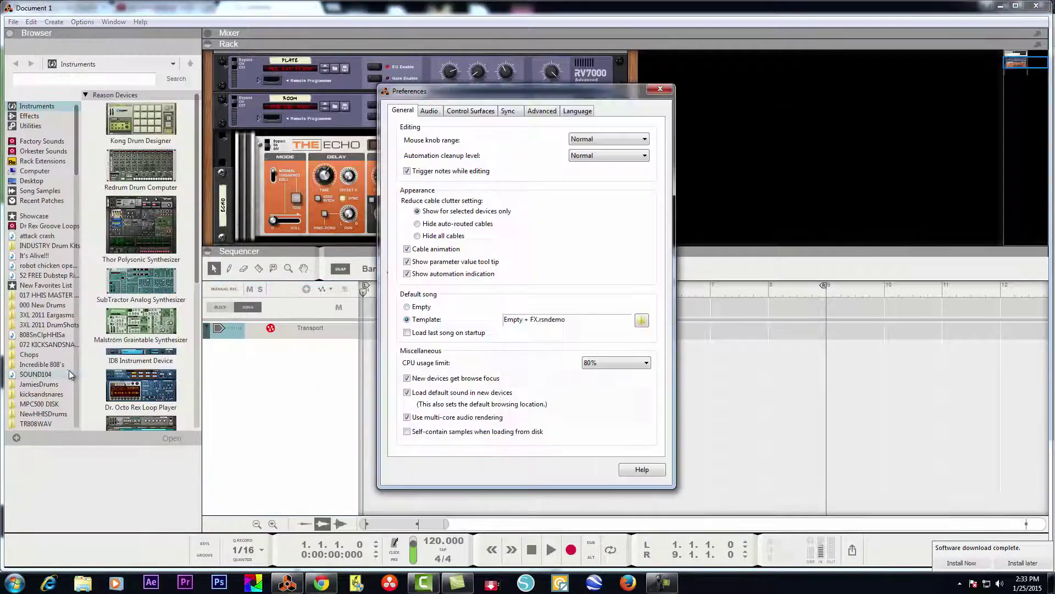
{"action": "left_click", "coordinate": [429, 111]}
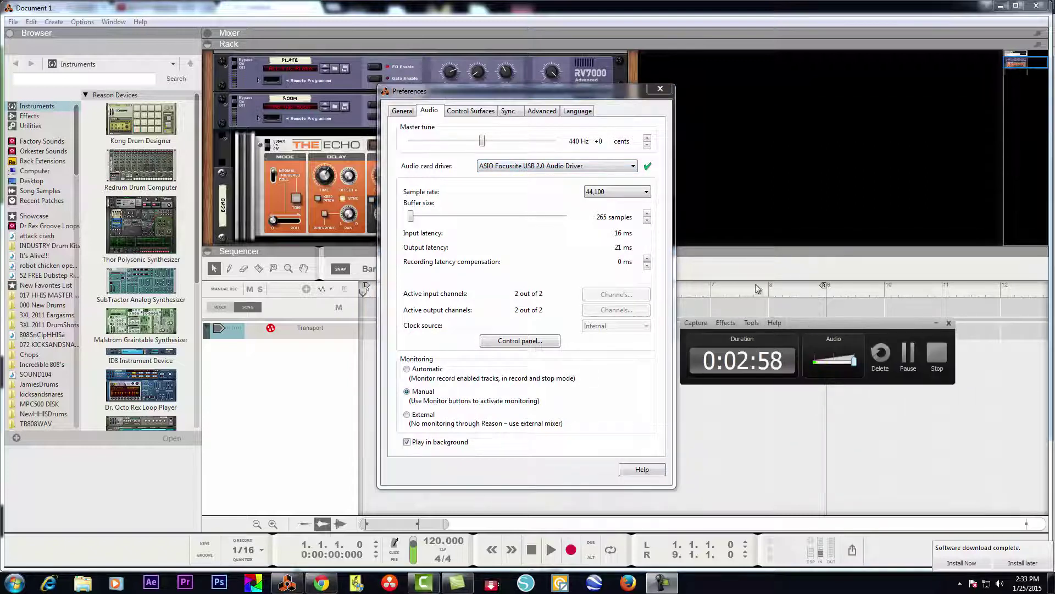
{"action": "left_click", "coordinate": [594, 167]}
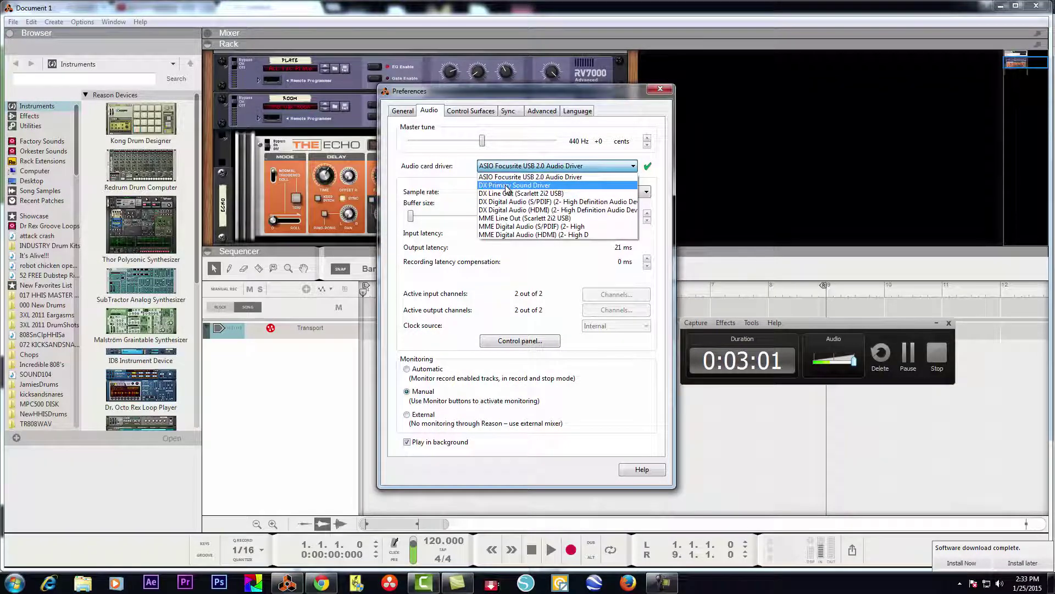
{"action": "left_click", "coordinate": [506, 187]}
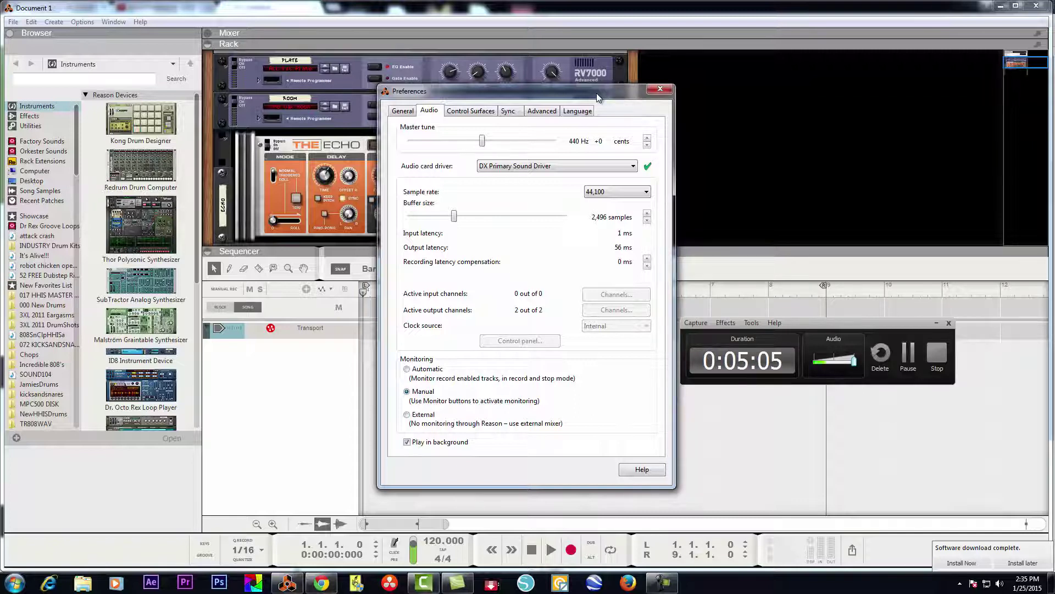
From Camtasia's Clip Bin, import media and select both MASTER ENDCARDS FOLDER images.
{"action": "left_click", "coordinate": [425, 584]}
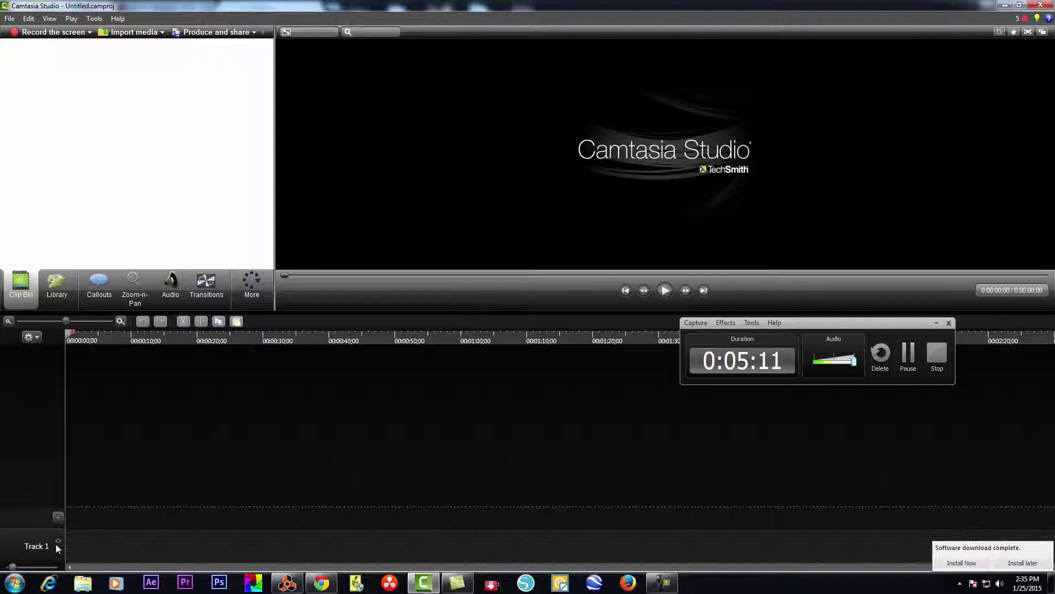
{"action": "right_click", "coordinate": [91, 127]}
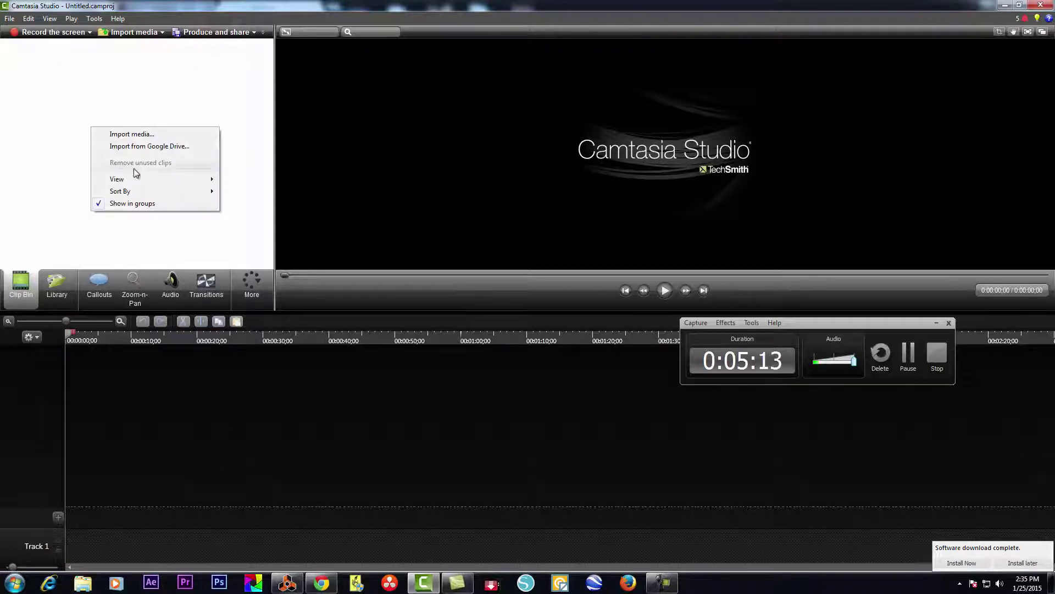
{"action": "left_click", "coordinate": [140, 134]}
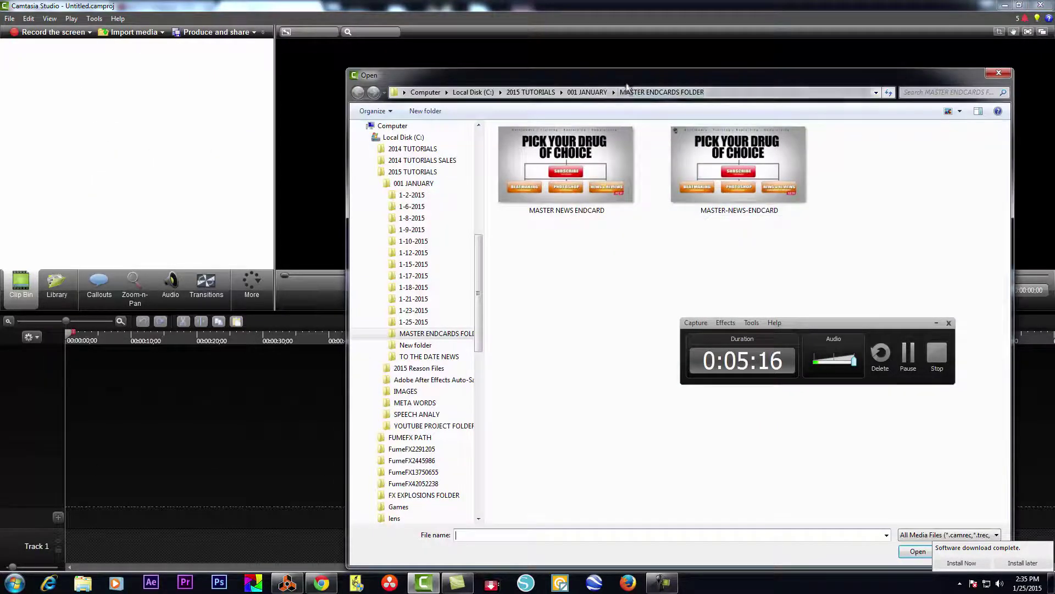
{"action": "left_click", "coordinate": [739, 164]}
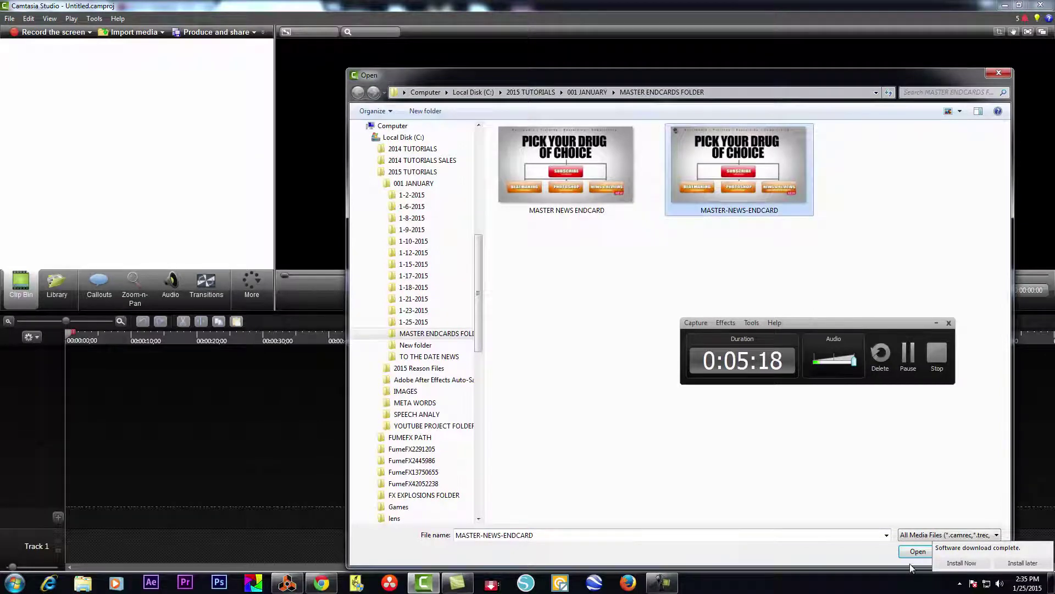
{"action": "key", "text": "ctrl+a"}
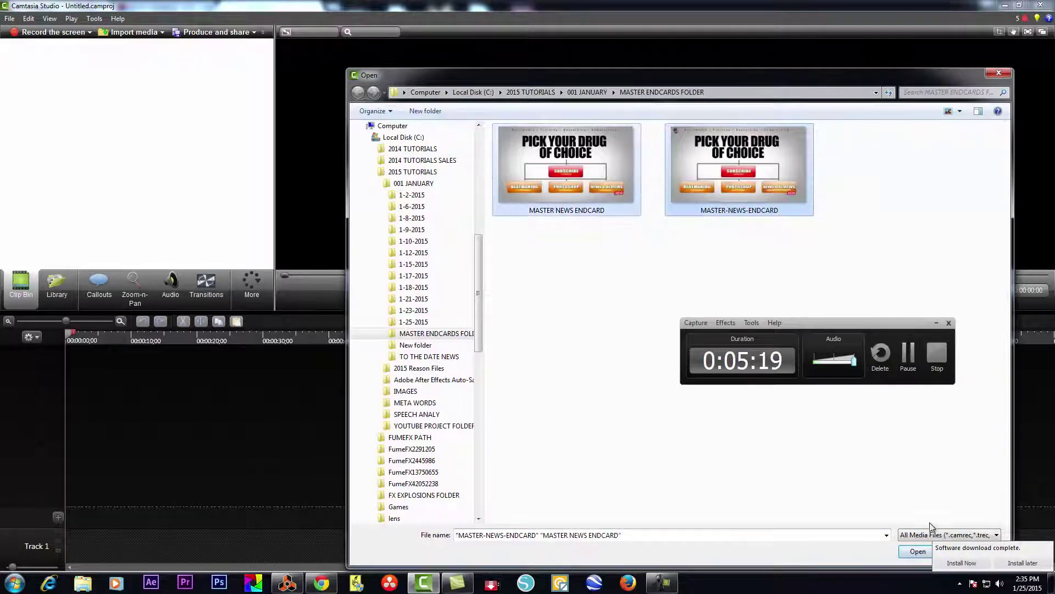
Import both end card images and place end card copies on Tracks 2, 3 and 4.
{"action": "left_click", "coordinate": [917, 552]}
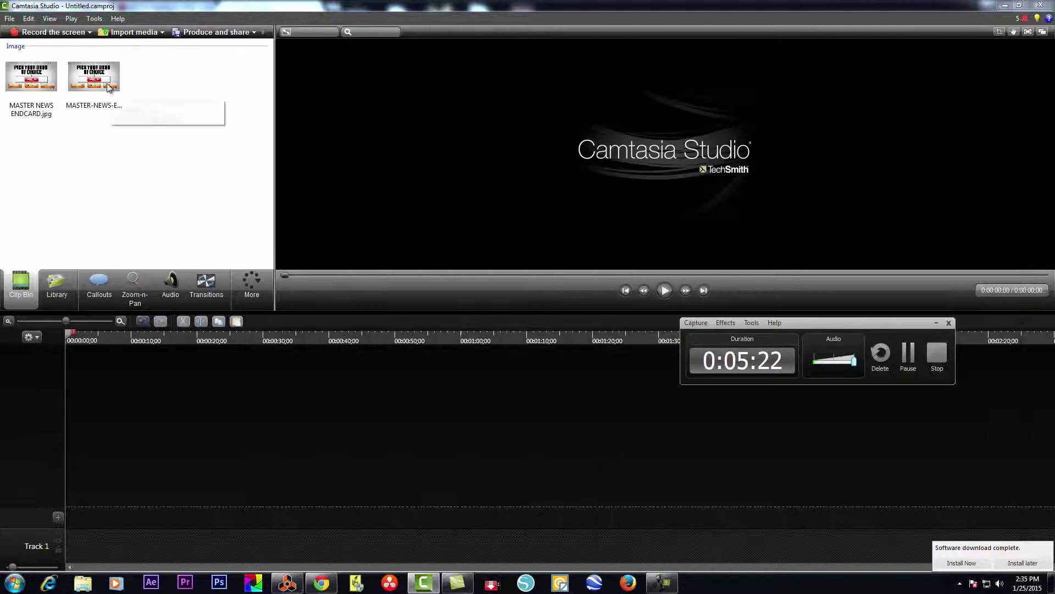
{"action": "left_click_drag", "start_coordinate": [109, 88], "coordinate": [74, 516]}
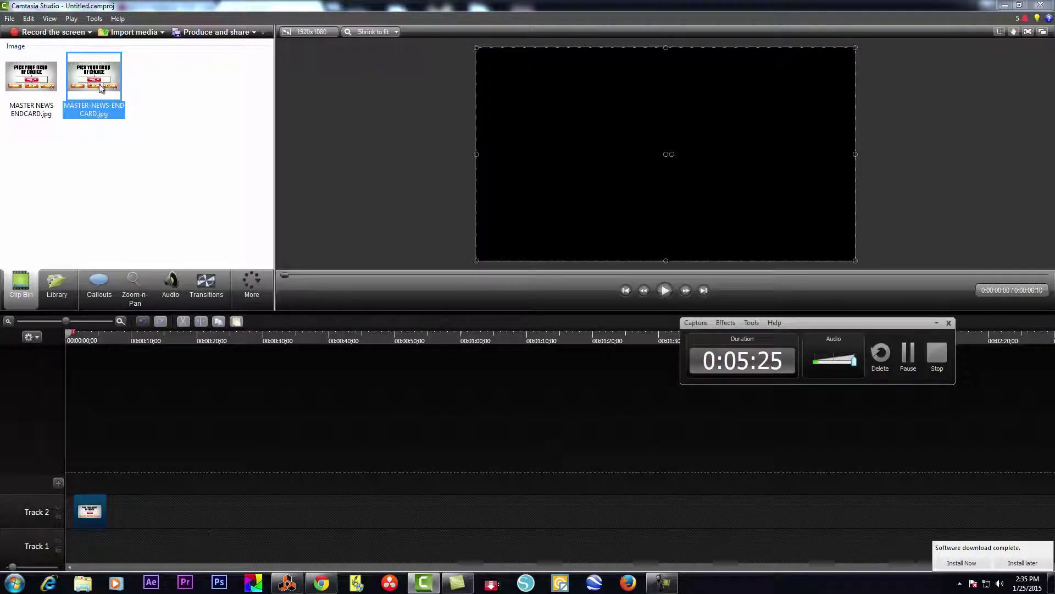
{"action": "left_click_drag", "start_coordinate": [95, 87], "coordinate": [128, 491]}
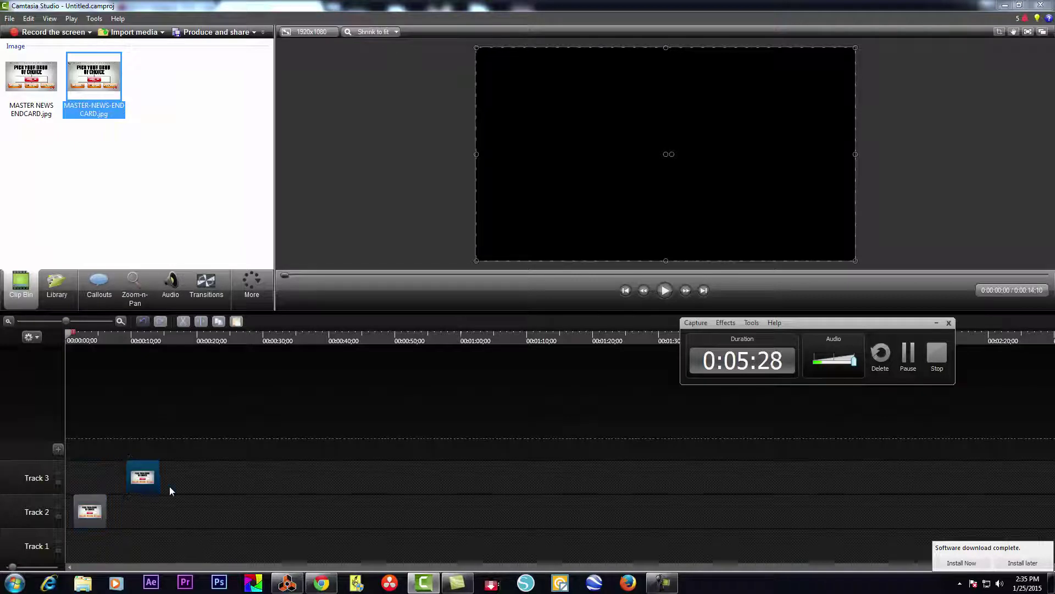
{"action": "left_click_drag", "start_coordinate": [110, 87], "coordinate": [184, 447]}
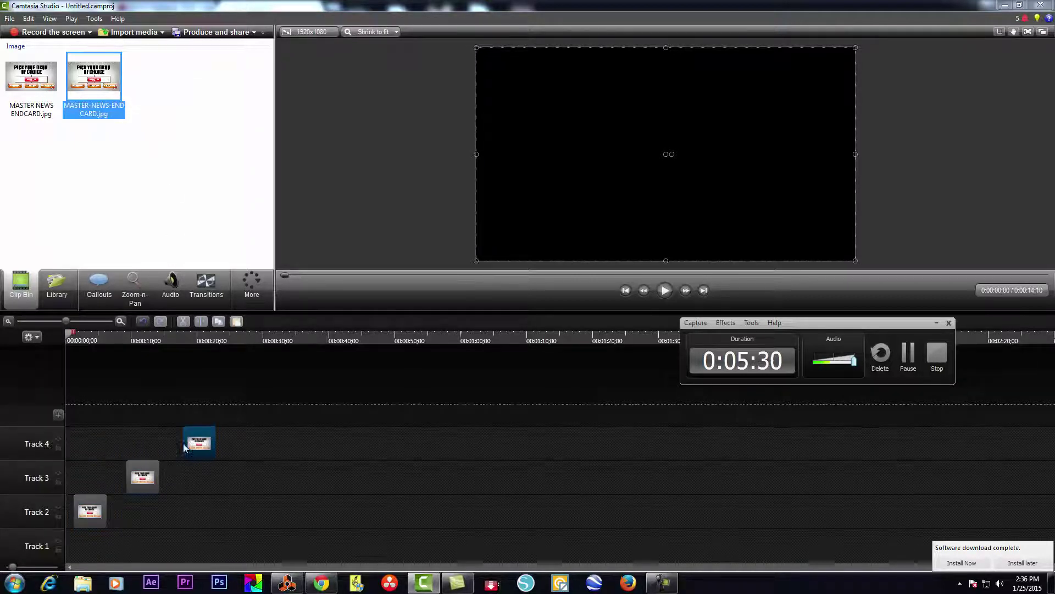
Extend the Track 3 and 4 clips earlier and move Track 2's clip to 0:00.
{"action": "left_click_drag", "start_coordinate": [127, 477], "coordinate": [114, 478]}
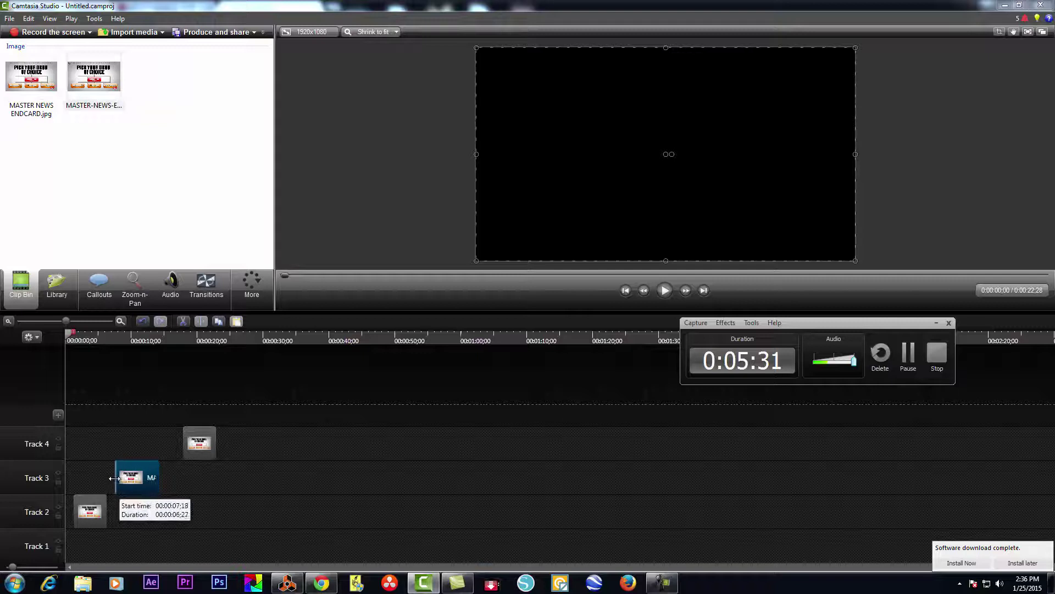
{"action": "left_click_drag", "start_coordinate": [184, 448], "coordinate": [162, 451]}
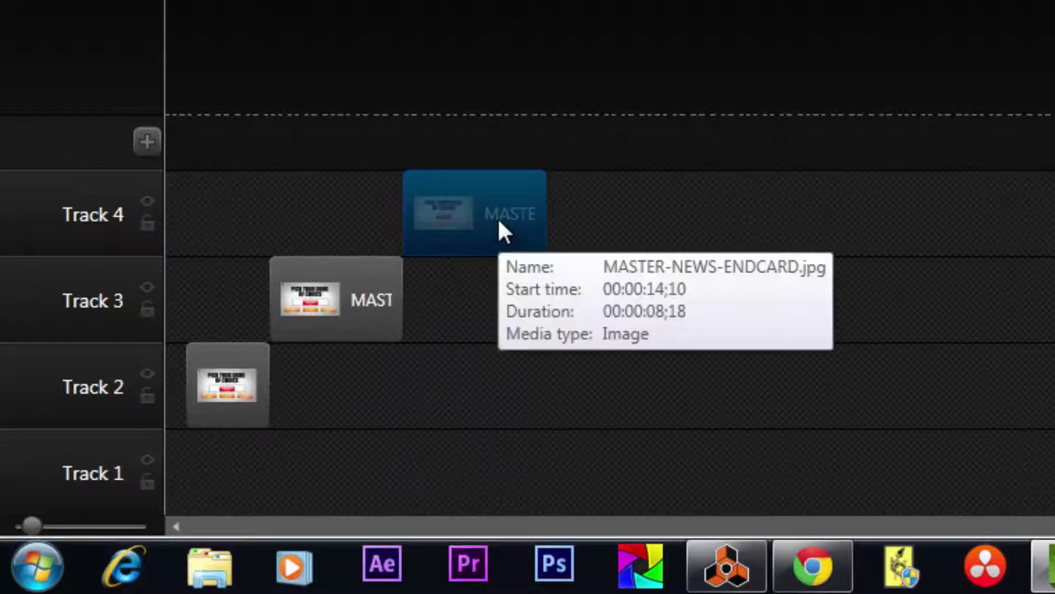
{"action": "left_click_drag", "start_coordinate": [242, 389], "coordinate": [154, 389]}
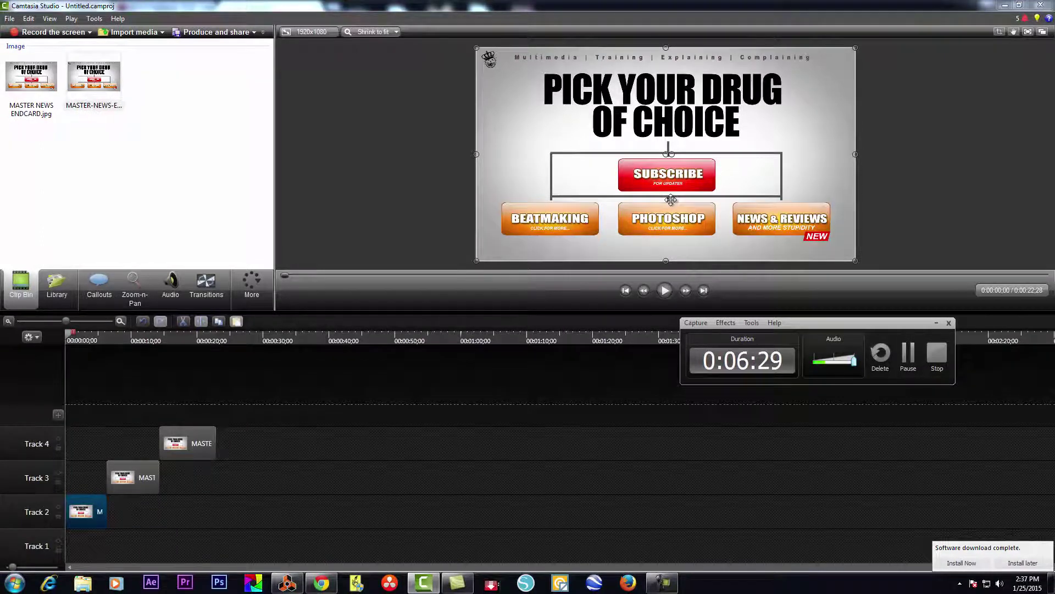
Reveal Reason's audio preferences, move the TechSmith browser to another monitor, and bring up YouTube comments.
{"action": "left_click", "coordinate": [1002, 5]}
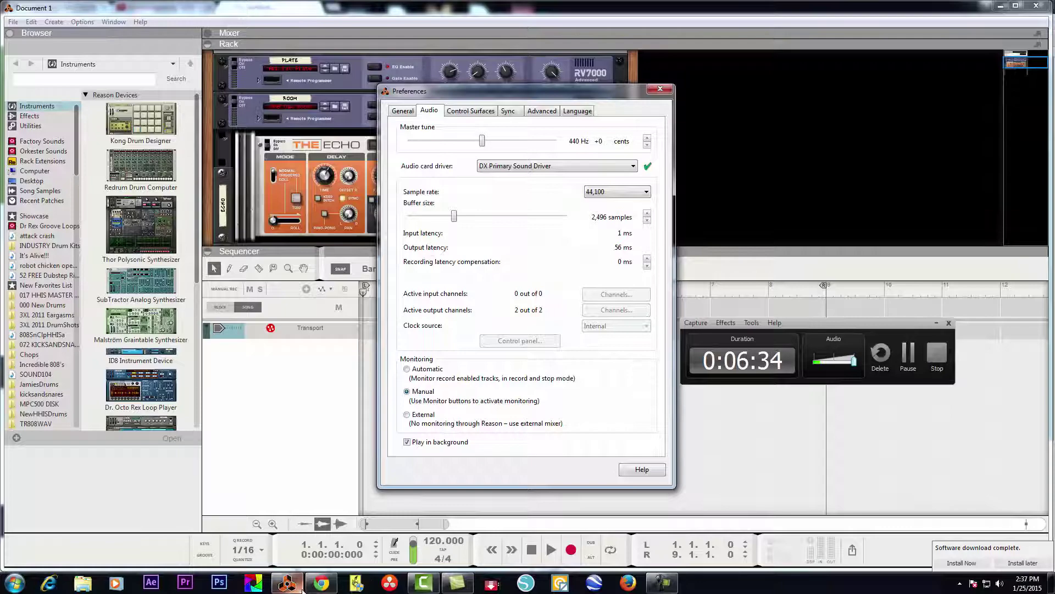
{"action": "left_click", "coordinate": [322, 582]}
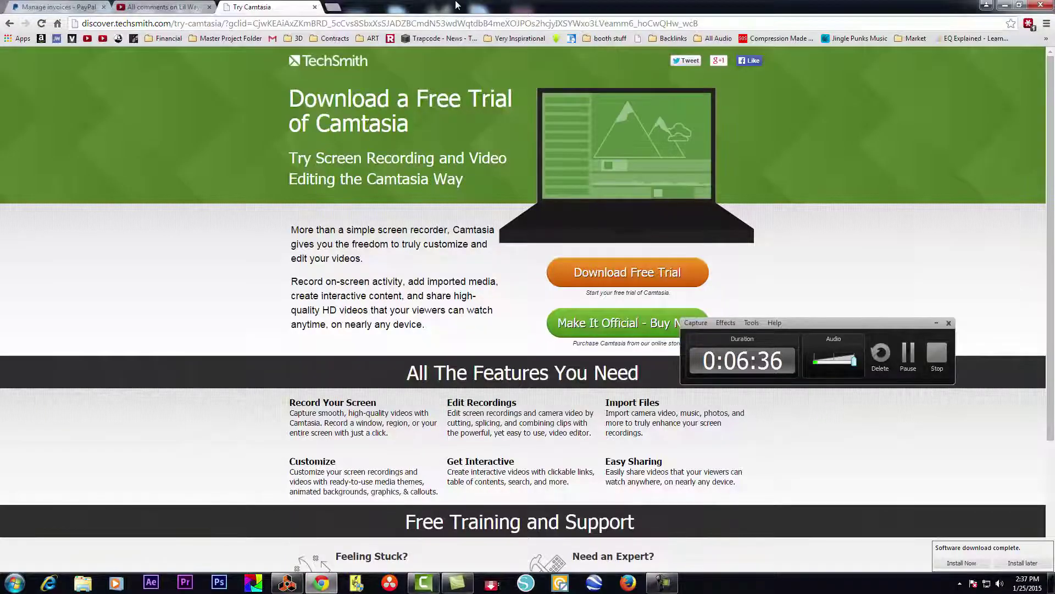
{"action": "left_click_drag", "start_coordinate": [456, 5], "coordinate": [1054, 165]}
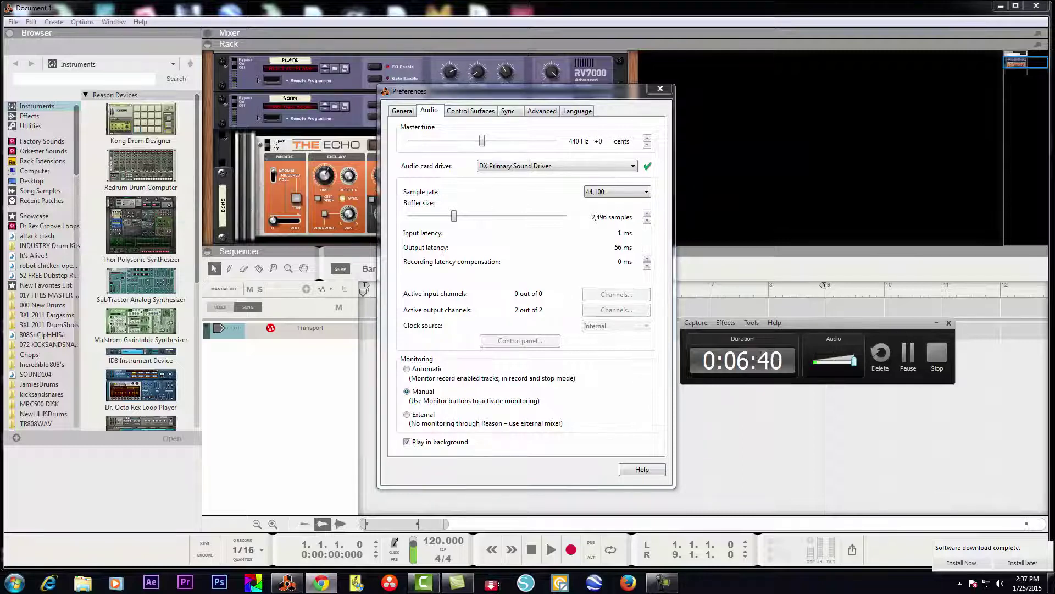
{"action": "left_click", "coordinate": [322, 583]}
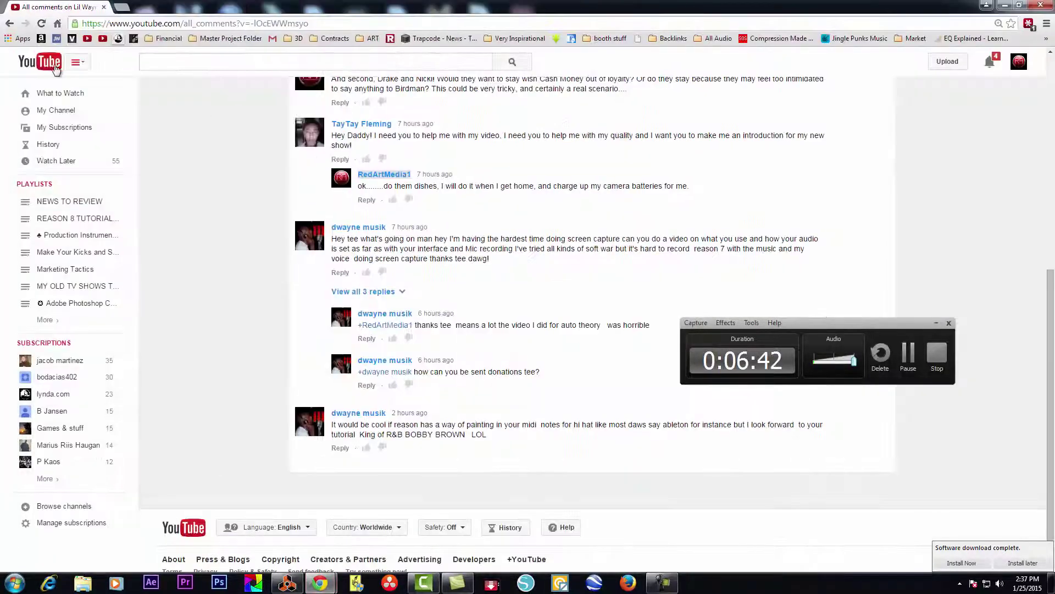
Open the RedArtMedia1 channel page, bring up its Support donation dialog, then cancel it.
{"action": "left_click", "coordinate": [49, 64]}
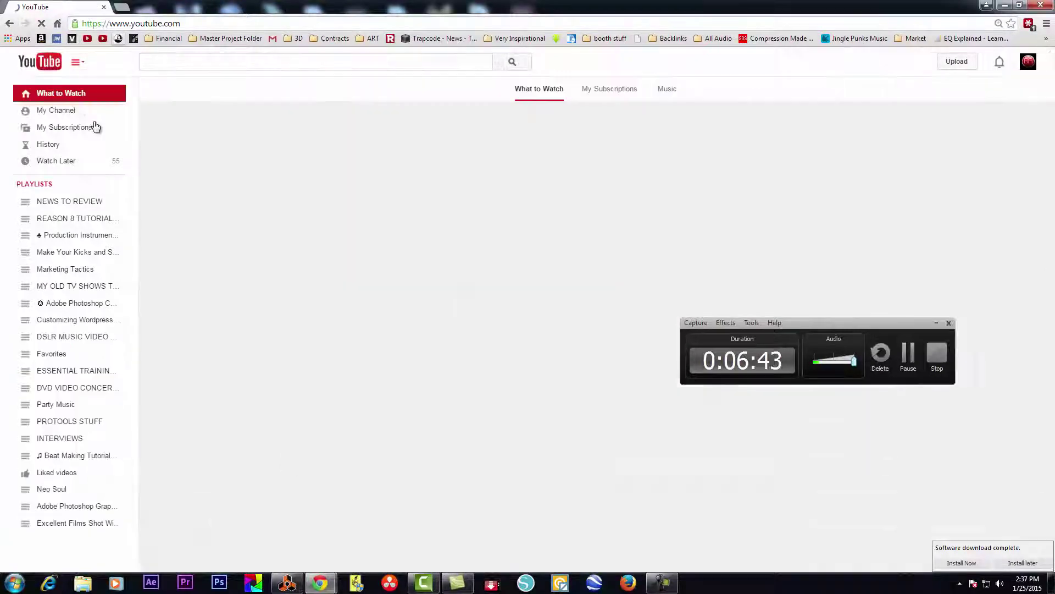
{"action": "left_click", "coordinate": [72, 111]}
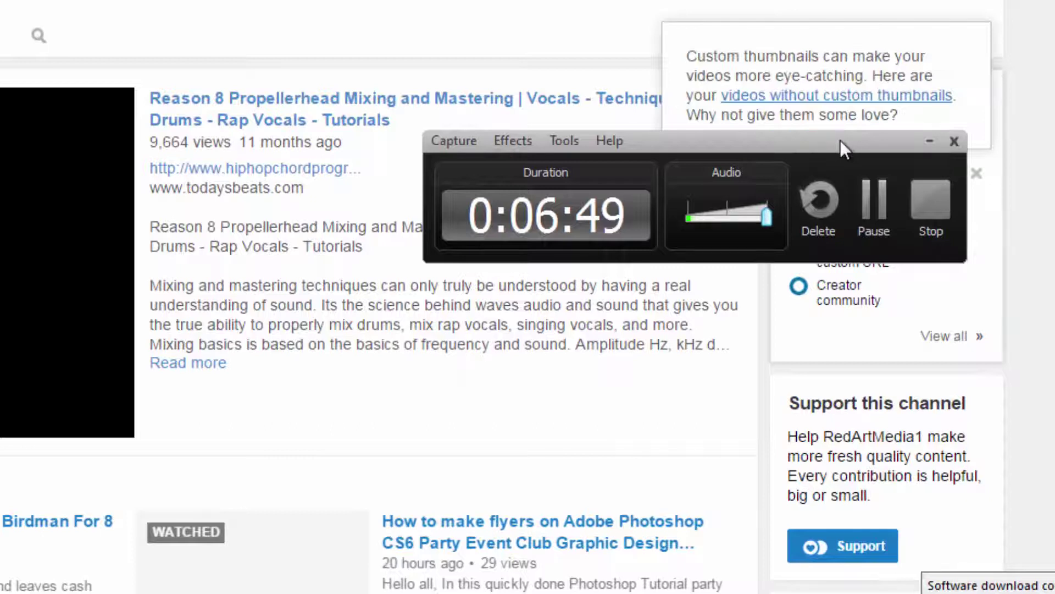
{"action": "left_click_drag", "start_coordinate": [840, 140], "coordinate": [396, 103]}
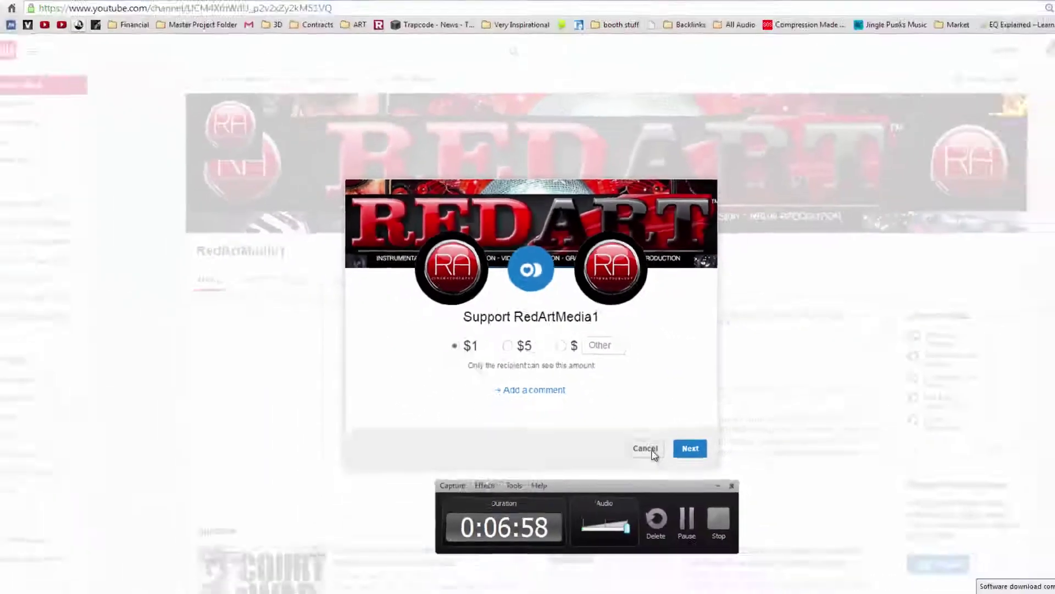
{"action": "left_click", "coordinate": [651, 449]}
{"action": "left_click_drag", "start_coordinate": [640, 471], "coordinate": [751, 230]}
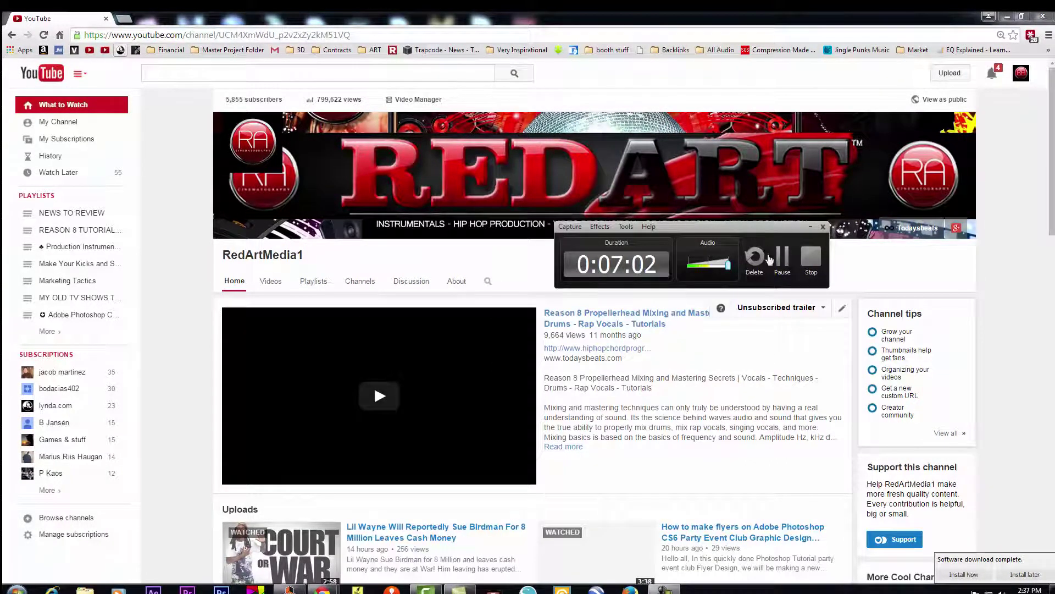